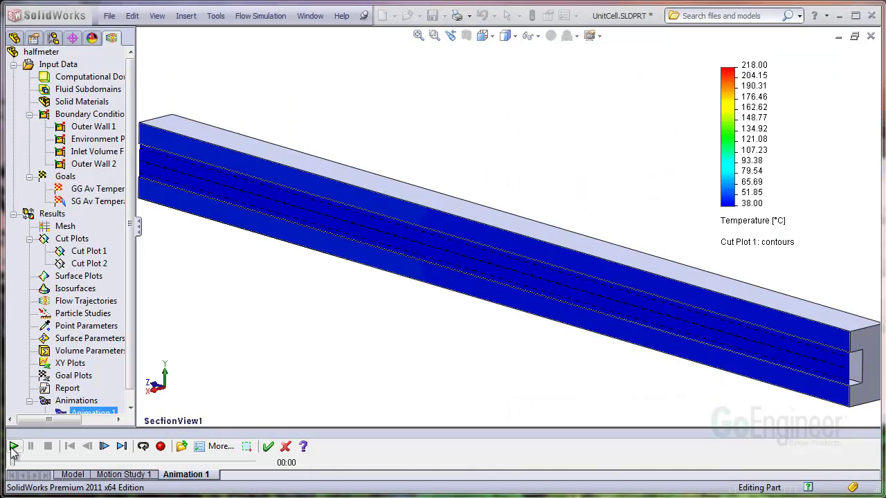
Play the existing temperature cut-plot animation and watch the walls cool to blue
{"action": "left_click", "coordinate": [13, 447]}
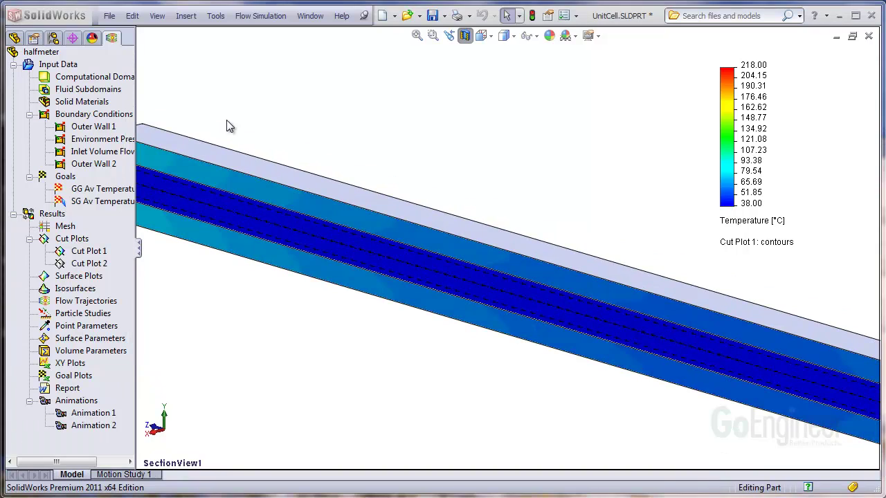
In Calculation Control Options, set periodic saving to start at 0 s with a 60 s period
{"action": "right_click", "coordinate": [69, 65]}
{"action": "left_click", "coordinate": [135, 136]}
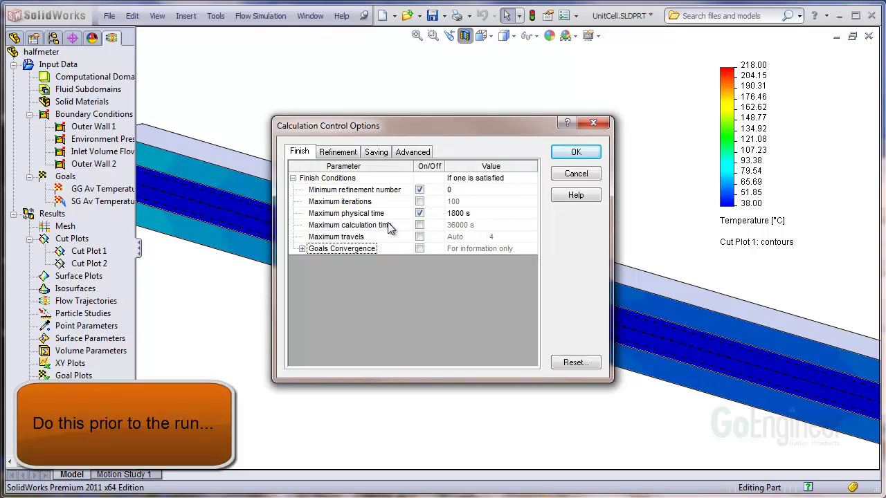
{"action": "left_click", "coordinate": [381, 153]}
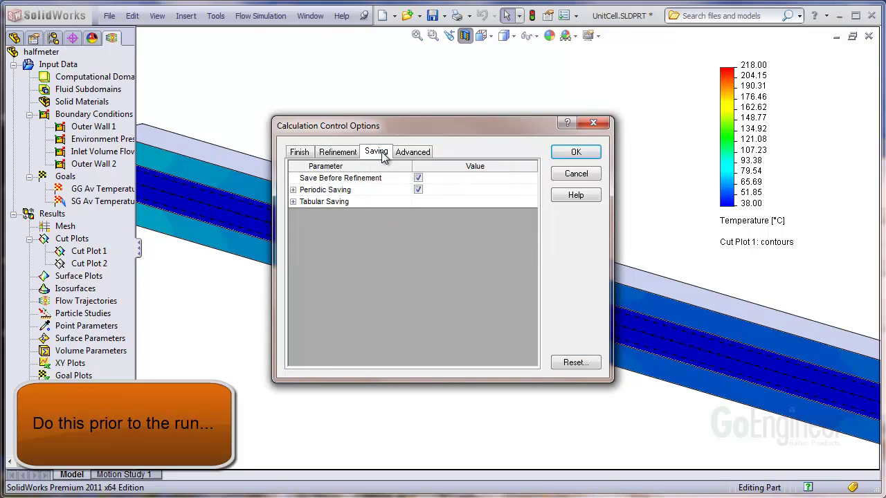
{"action": "left_click", "coordinate": [293, 190]}
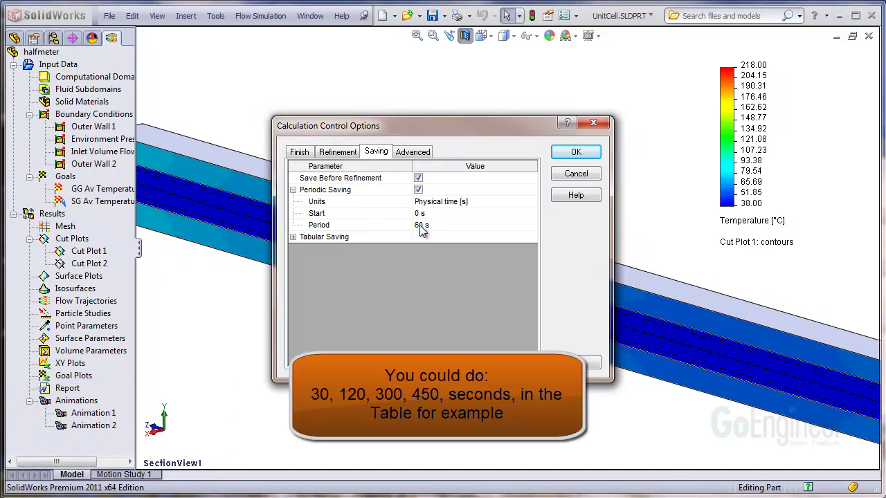
{"action": "left_click", "coordinate": [293, 236]}
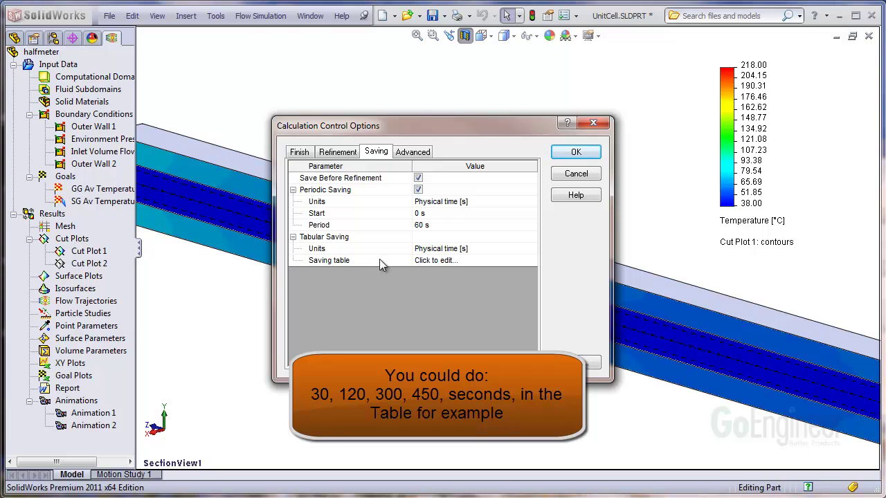
{"action": "left_click", "coordinate": [576, 153]}
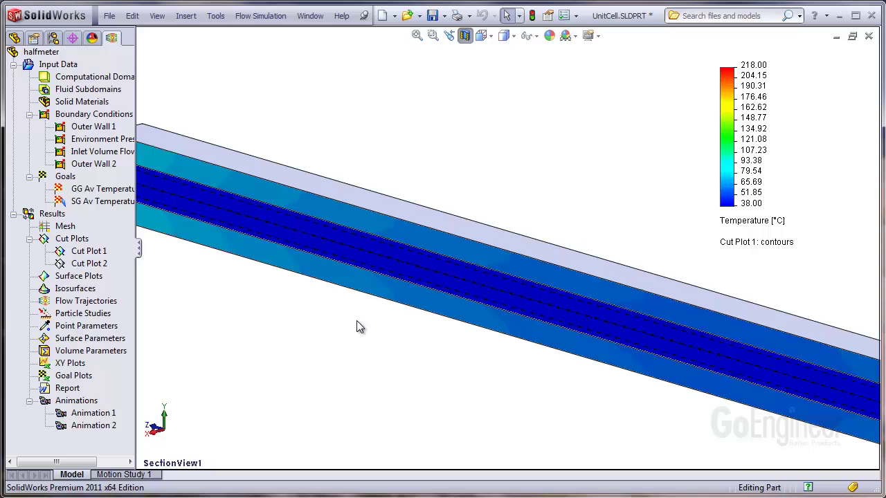
Run the unit-cell project calculation again from the Run dialog
{"action": "left_click", "coordinate": [56, 53]}
{"action": "right_click", "coordinate": [59, 56]}
{"action": "left_click", "coordinate": [91, 62]}
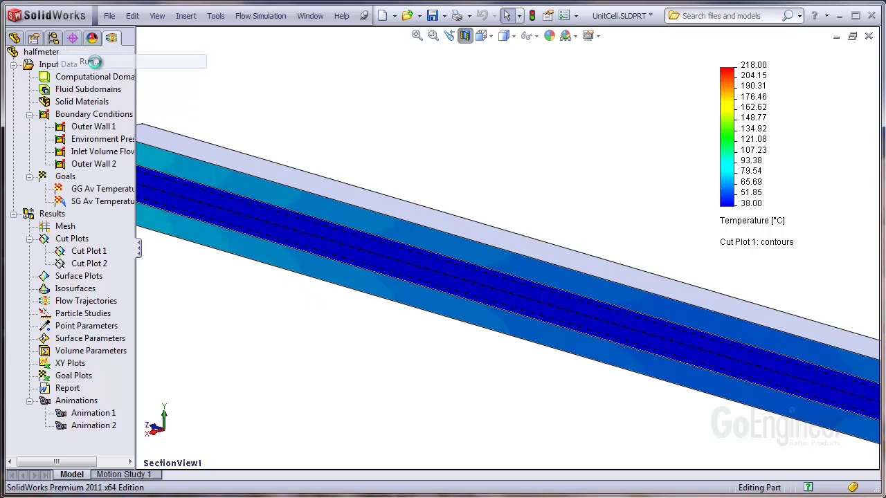
{"action": "left_click", "coordinate": [563, 181]}
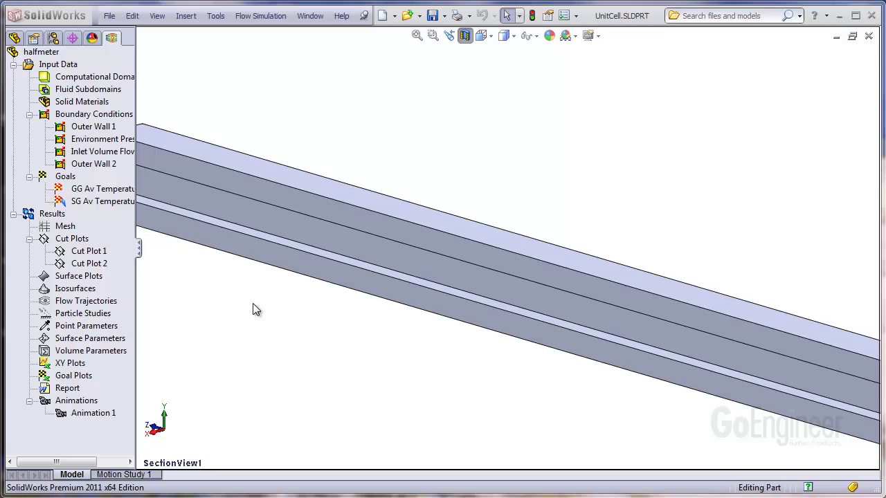
Load the newly computed results and show Cut Plot 1's temperature contours
{"action": "right_click", "coordinate": [63, 221]}
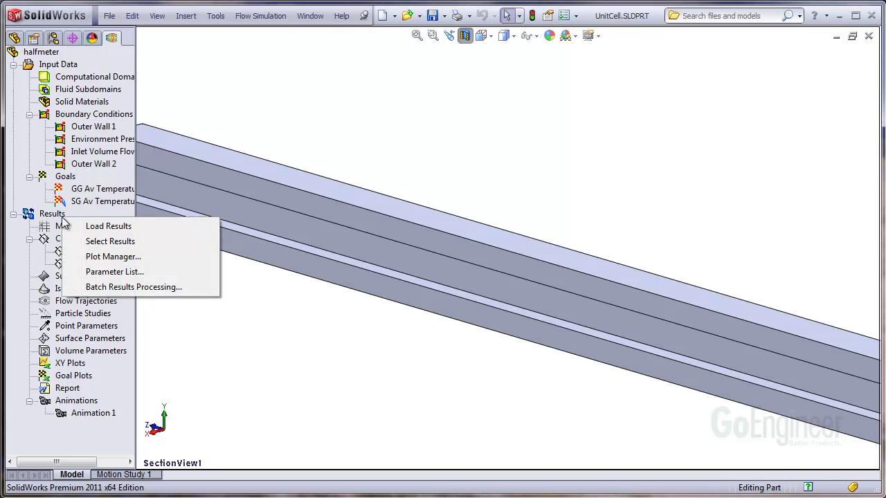
{"action": "left_click", "coordinate": [108, 225]}
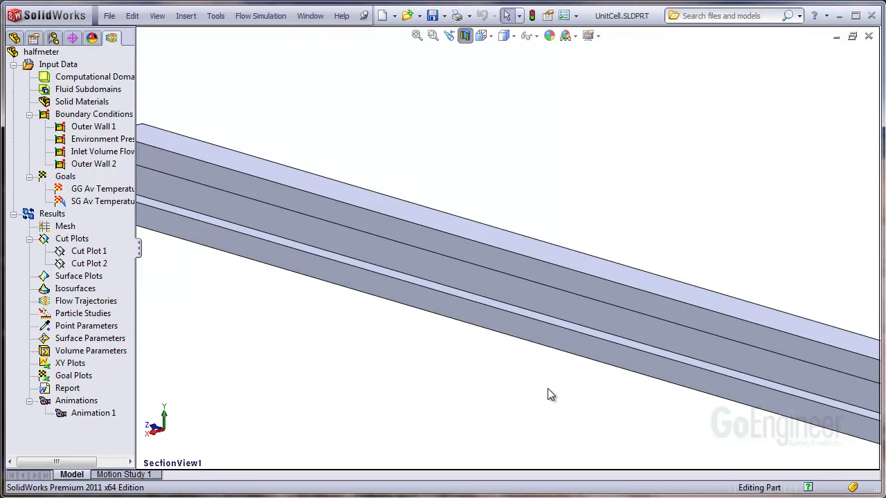
{"action": "right_click", "coordinate": [97, 257]}
{"action": "left_click", "coordinate": [135, 282]}
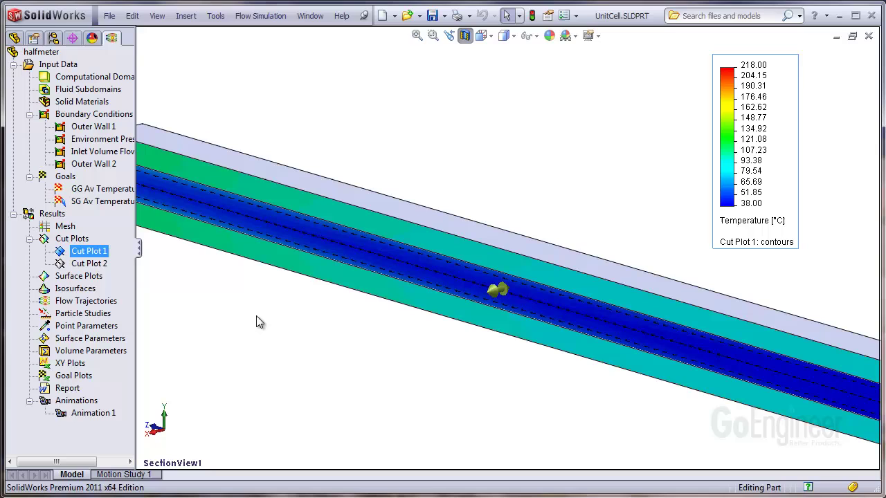
Create an animation from Cut Plot 1 and expand it to the full timeline
{"action": "right_click", "coordinate": [102, 254]}
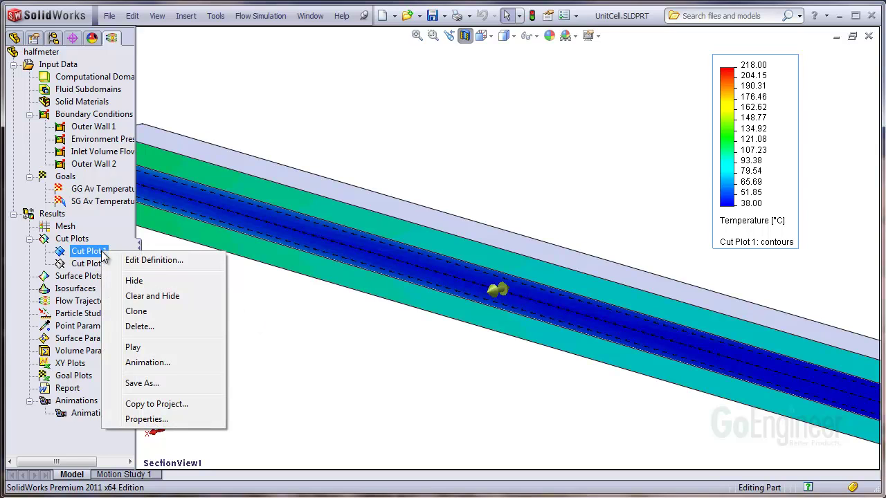
{"action": "left_click", "coordinate": [147, 363]}
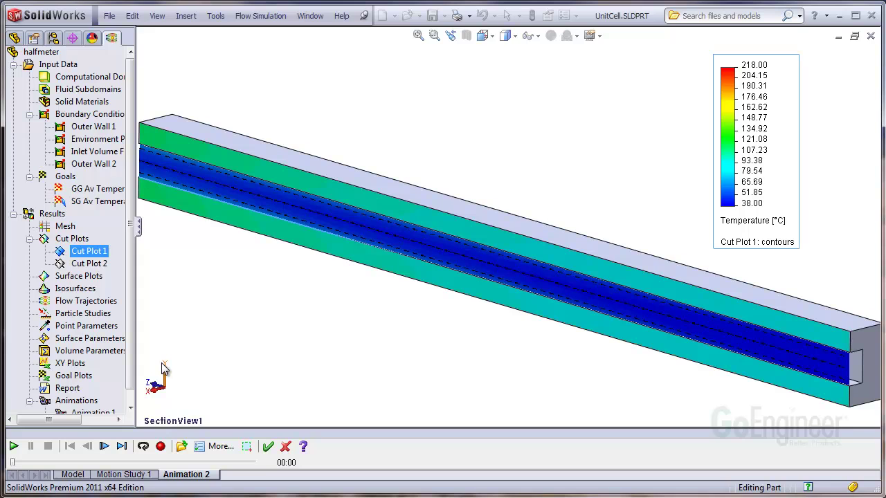
{"action": "left_click", "coordinate": [220, 446]}
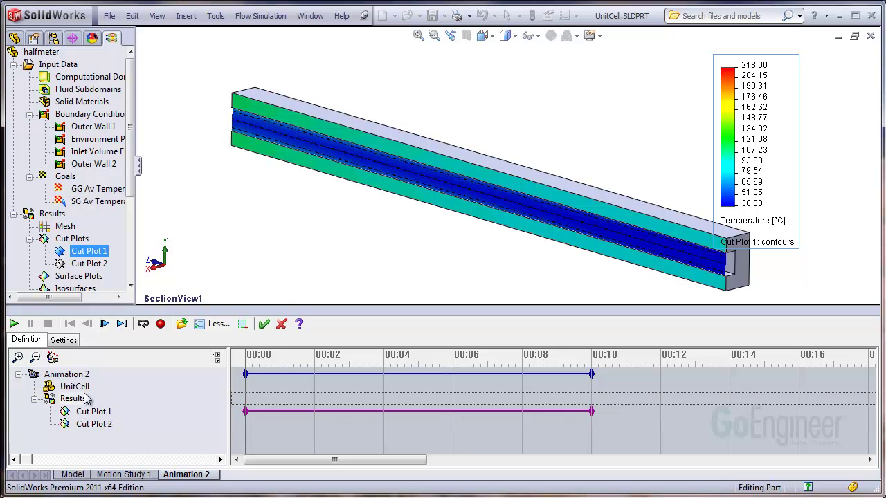
In the Animation Wizard, delete existing tracks and choose a uniform Scenario over 0–1800 s physical time
{"action": "left_click", "coordinate": [54, 359]}
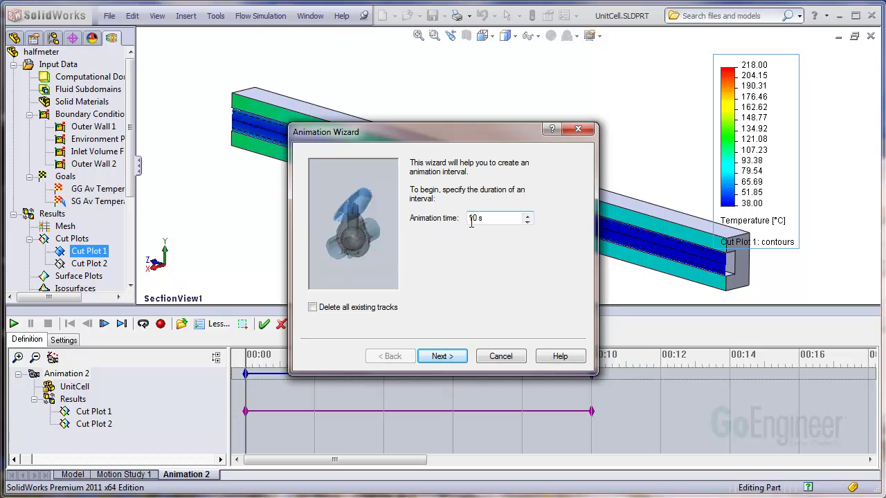
{"action": "left_click", "coordinate": [315, 308]}
{"action": "left_click", "coordinate": [441, 356]}
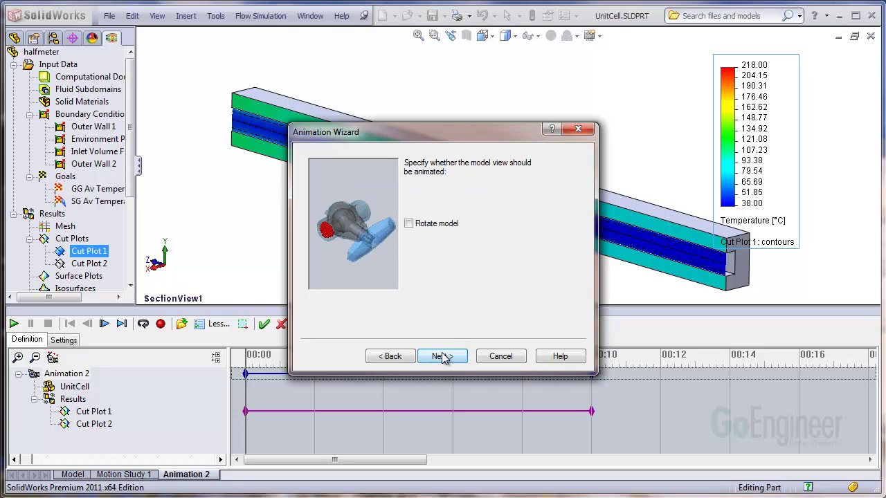
{"action": "left_click", "coordinate": [441, 356]}
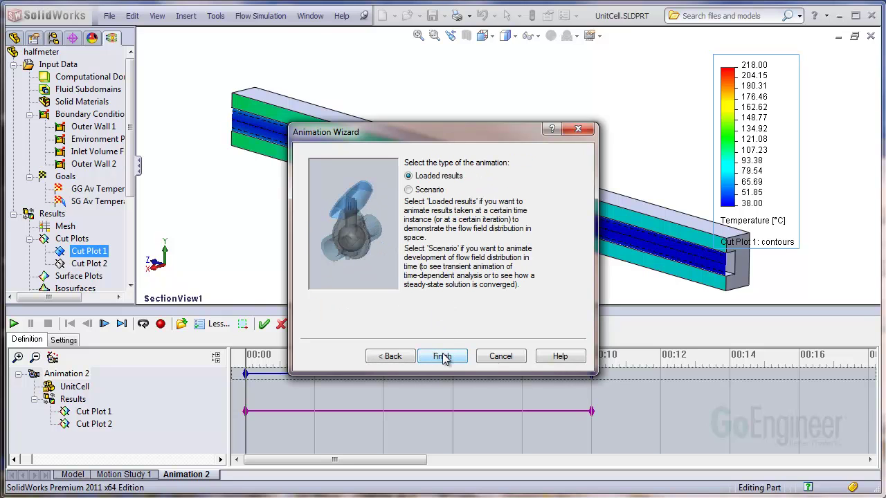
{"action": "left_click", "coordinate": [428, 190]}
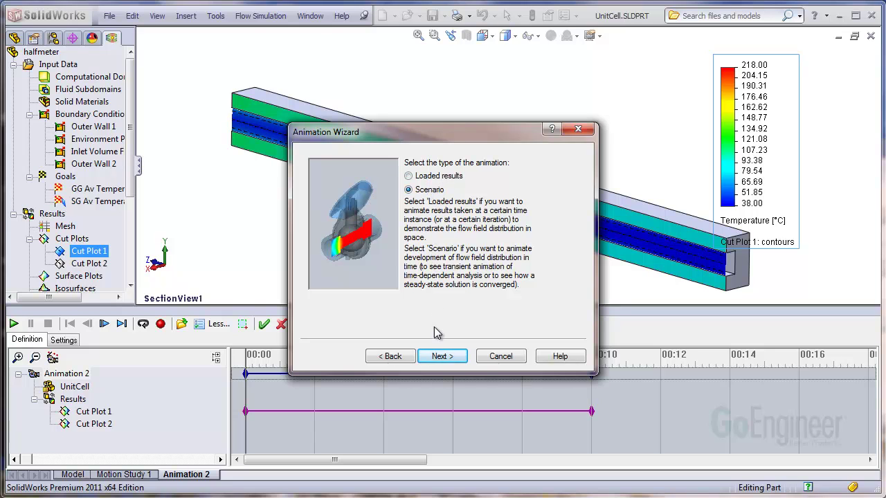
{"action": "left_click", "coordinate": [442, 356]}
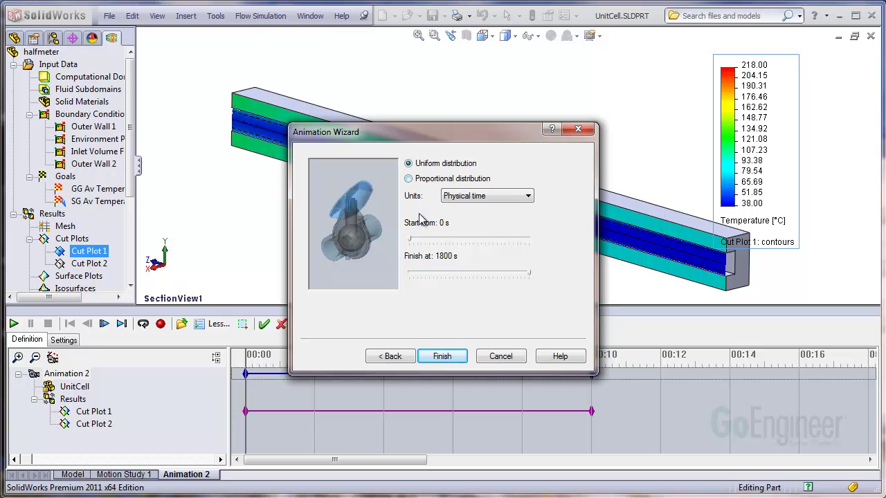
{"action": "left_click", "coordinate": [458, 198]}
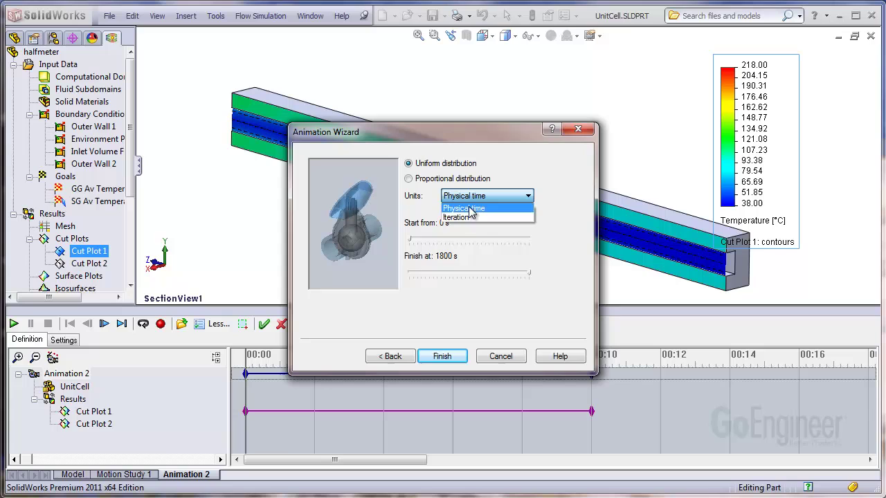
{"action": "left_click", "coordinate": [470, 208]}
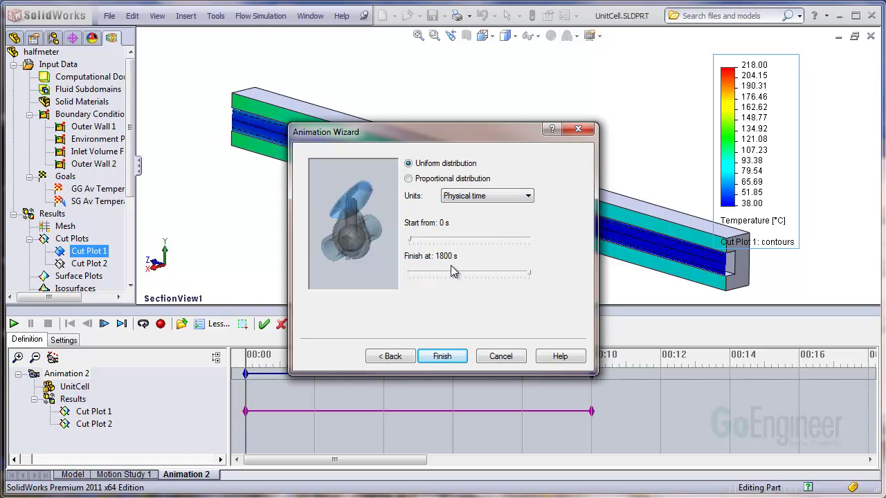
Generate the 0–1800 s scenario keyframes and extend Cut Plot 1's track to the 00:10 mark
{"action": "left_click", "coordinate": [451, 357]}
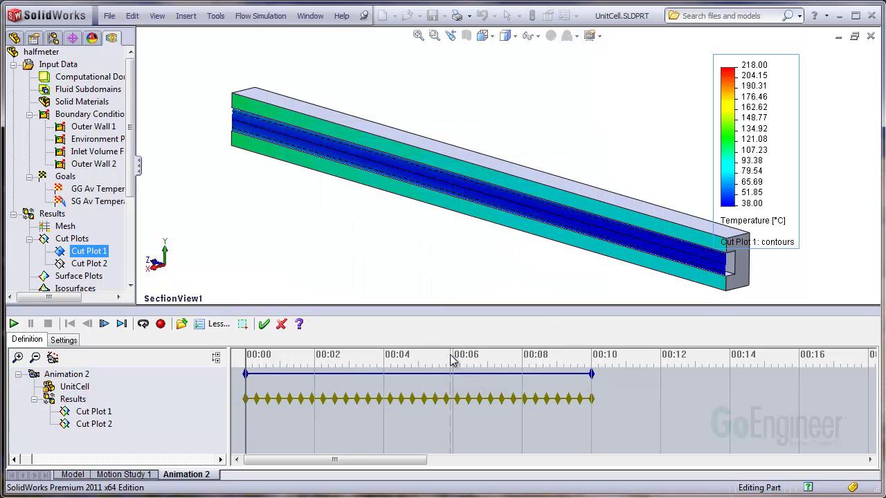
{"action": "left_click_drag", "start_coordinate": [254, 400], "coordinate": [261, 407]}
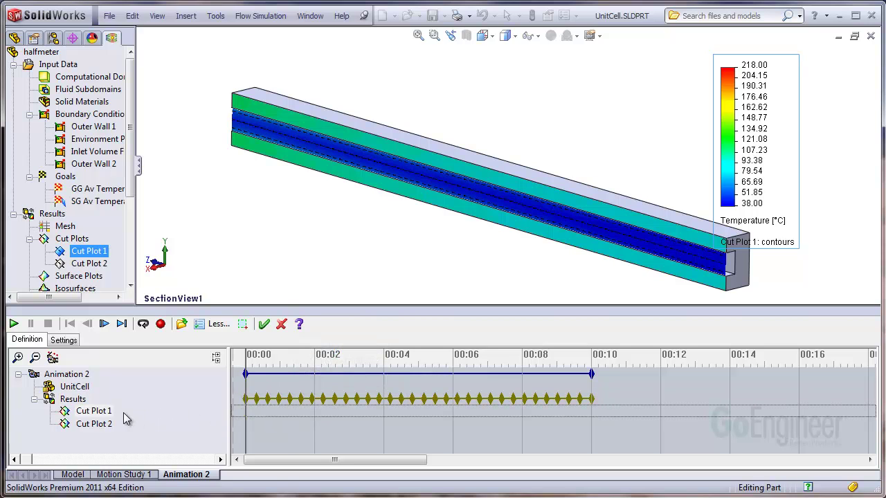
{"action": "right_click", "coordinate": [247, 410]}
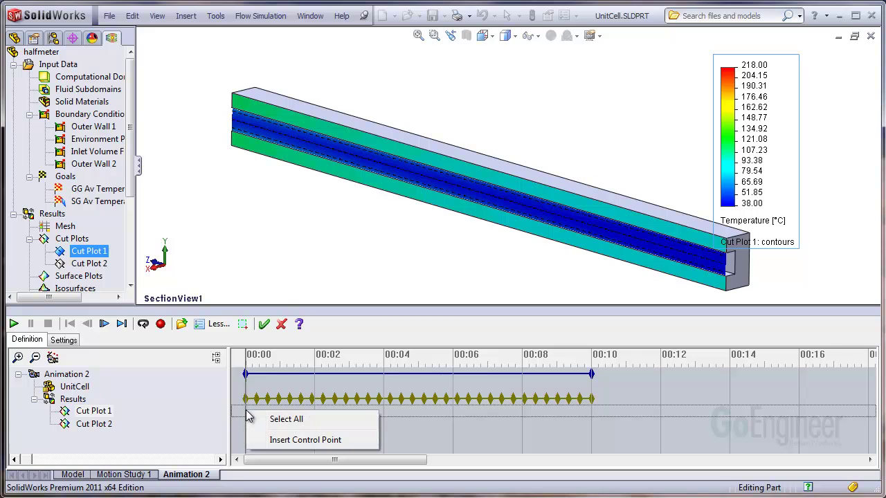
{"action": "left_click", "coordinate": [294, 440]}
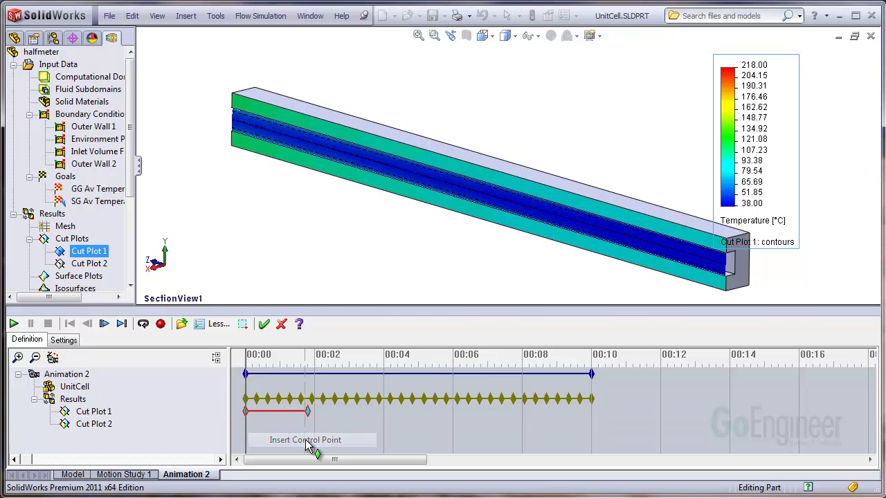
{"action": "left_click_drag", "start_coordinate": [308, 446], "coordinate": [404, 416]}
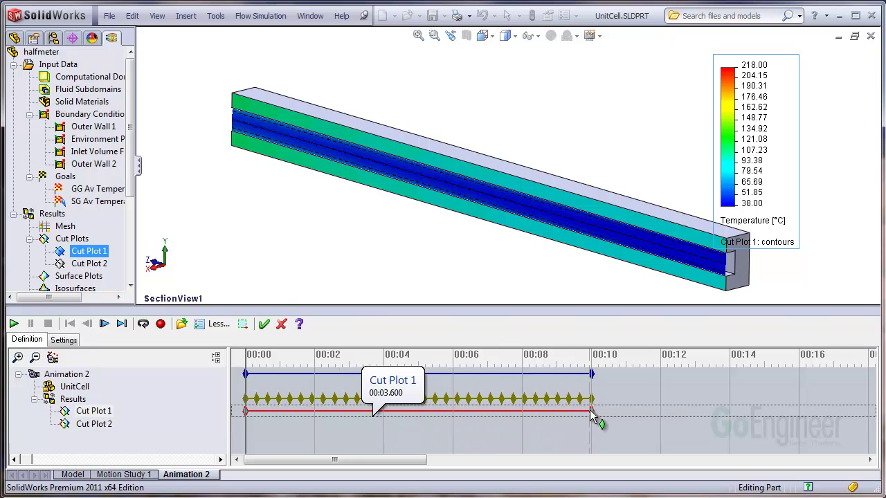
{"action": "left_click", "coordinate": [591, 420]}
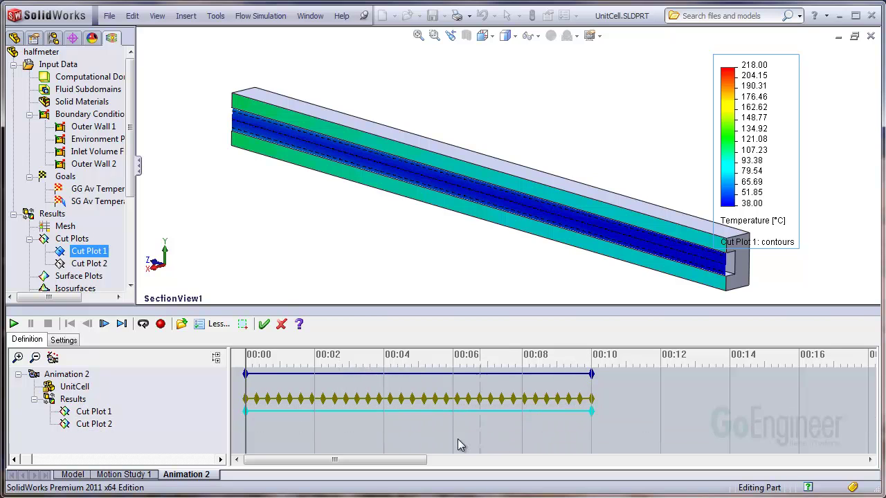
Play Animation 2, starting with the outer walls near 218 °C and the center channel cool
{"action": "left_click", "coordinate": [14, 324]}
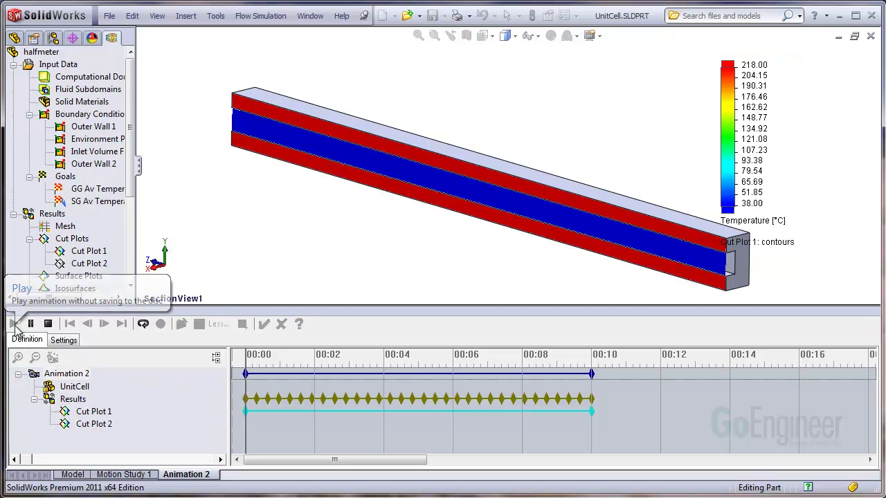